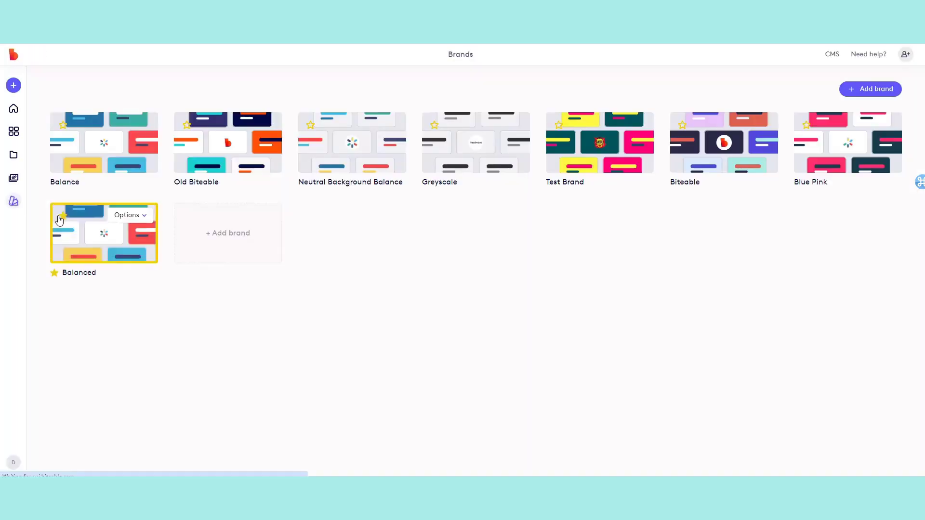
- Start a new brand from the default palette instead of fetching from a website
{"action": "left_click", "coordinate": [208, 246]}
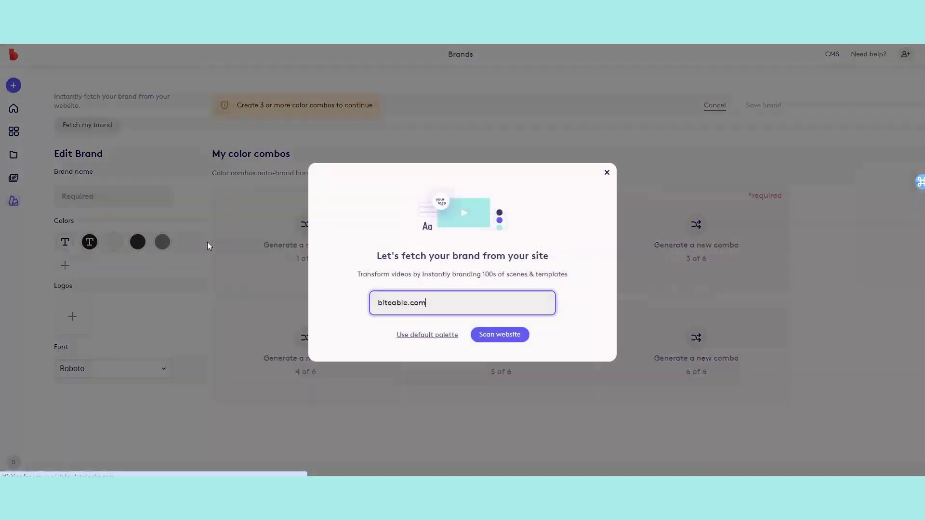
{"action": "left_click", "coordinate": [426, 339]}
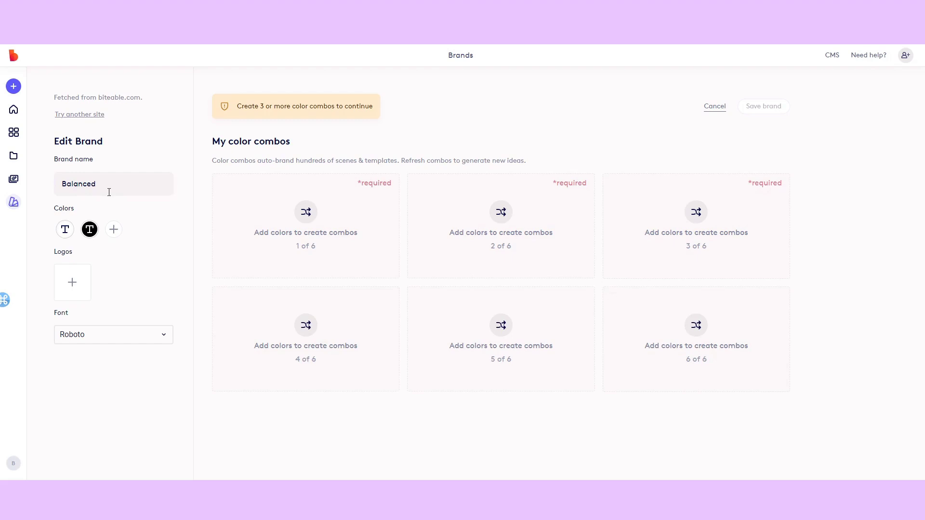
- Replace the brand name 'Balanced' with 'A Name'
{"action": "left_click_drag", "start_coordinate": [109, 192], "coordinate": [61, 184]}
{"action": "type", "text": "A Name"}
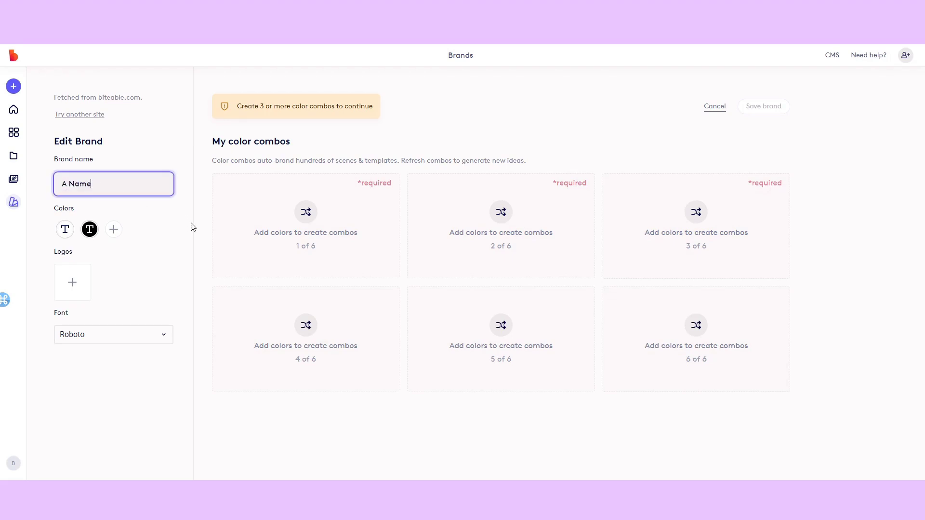
{"action": "left_click", "coordinate": [203, 236]}
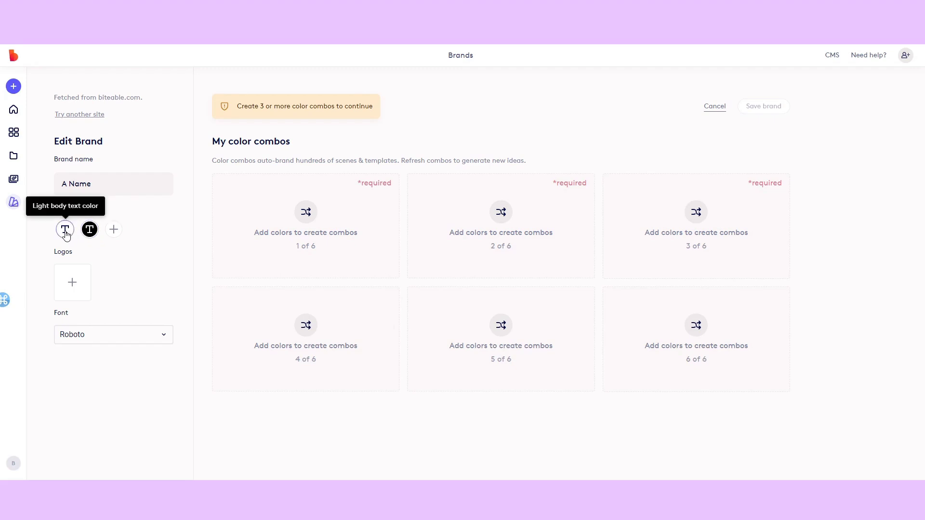
{"action": "left_click", "coordinate": [66, 232]}
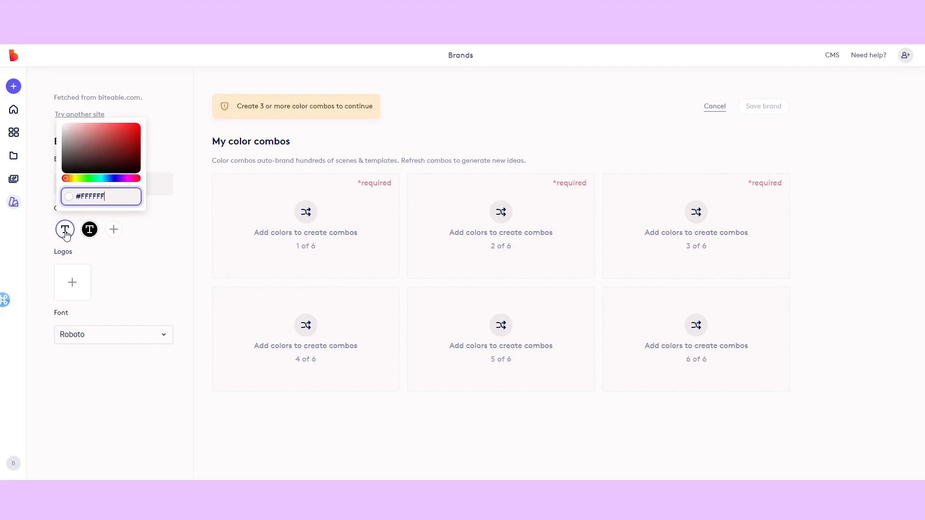
{"action": "left_click", "coordinate": [90, 232]}
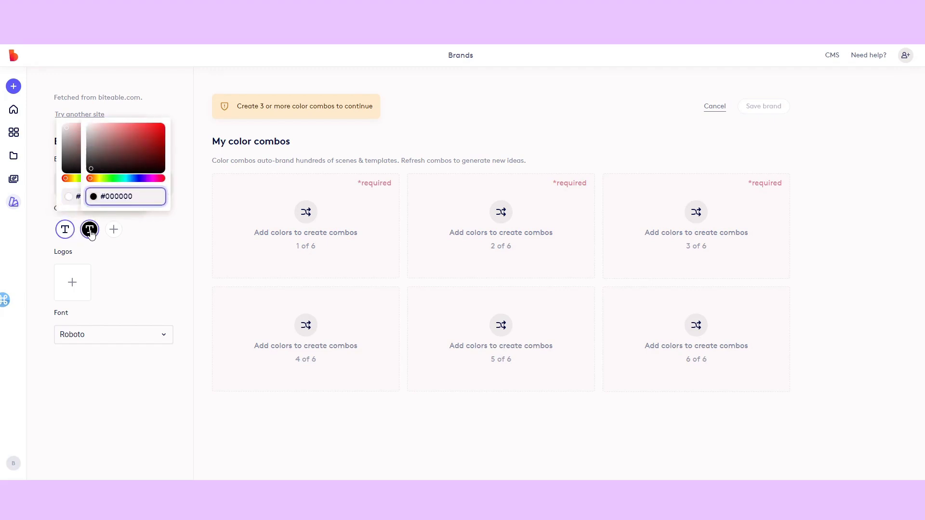
{"action": "left_click", "coordinate": [162, 253]}
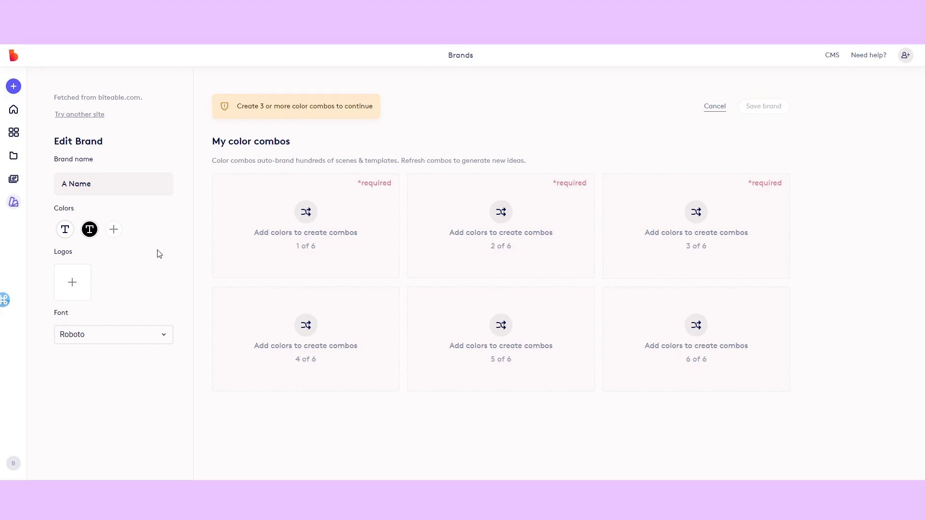
- Add the red face logo from the library, framed in a circle at 90% size
{"action": "left_click", "coordinate": [74, 283]}
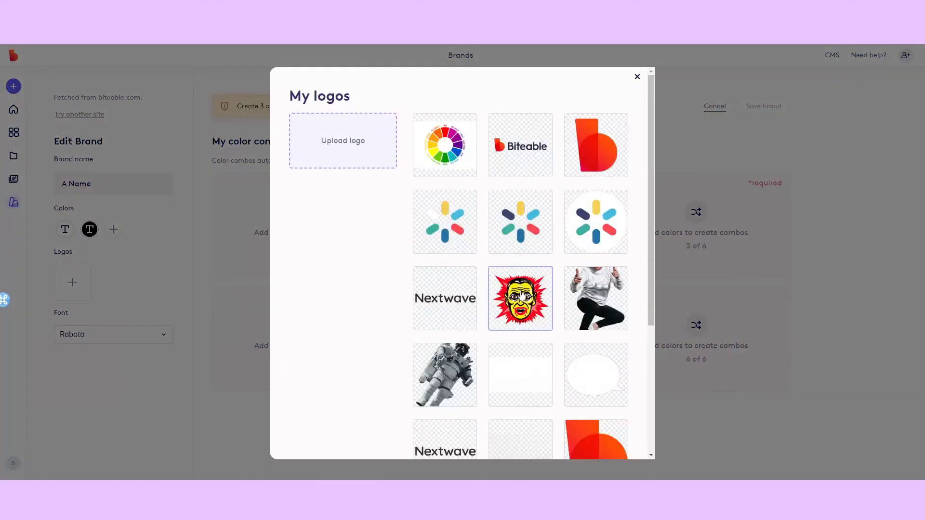
{"action": "left_click", "coordinate": [521, 296]}
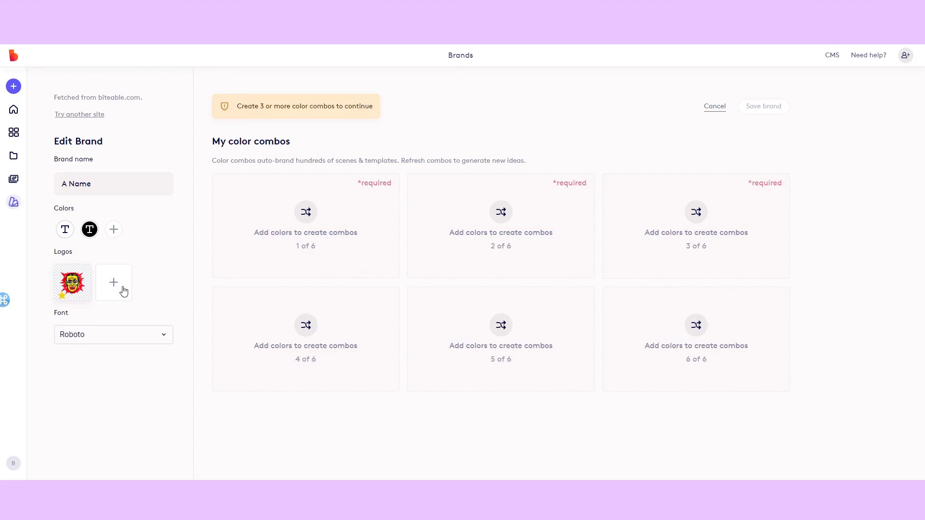
{"action": "left_click", "coordinate": [74, 303]}
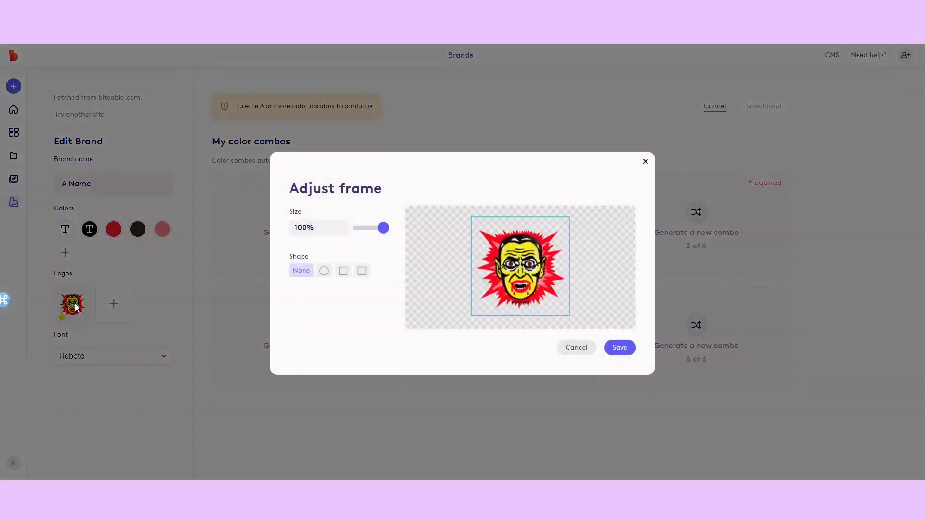
{"action": "left_click", "coordinate": [323, 271]}
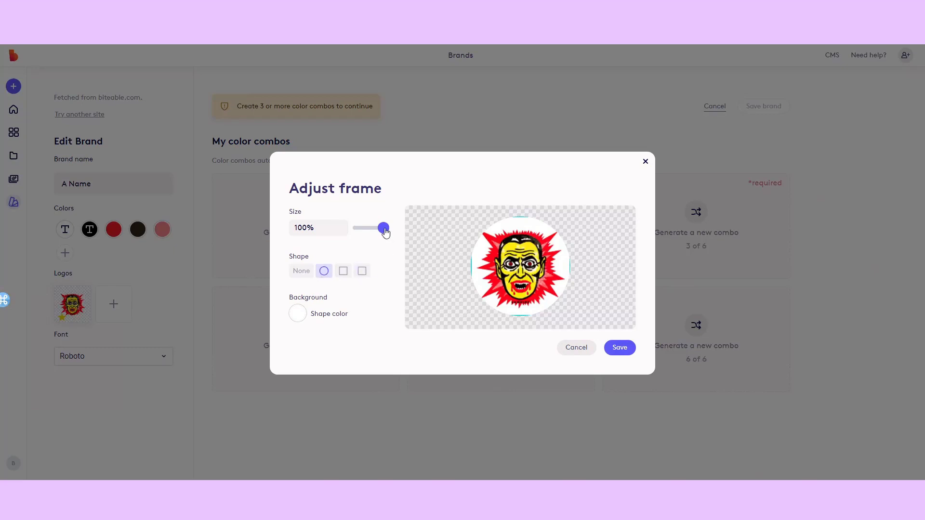
{"action": "left_click_drag", "start_coordinate": [386, 232], "coordinate": [380, 231]}
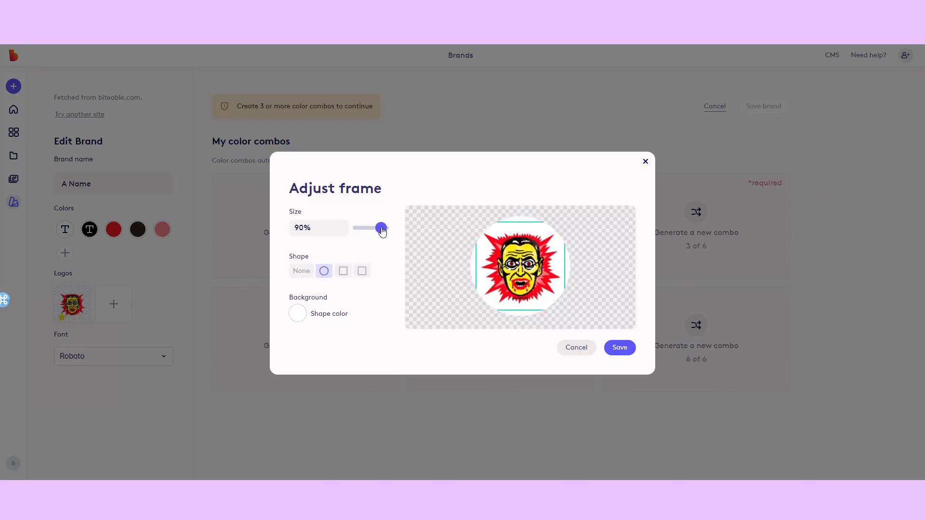
{"action": "left_click", "coordinate": [620, 348]}
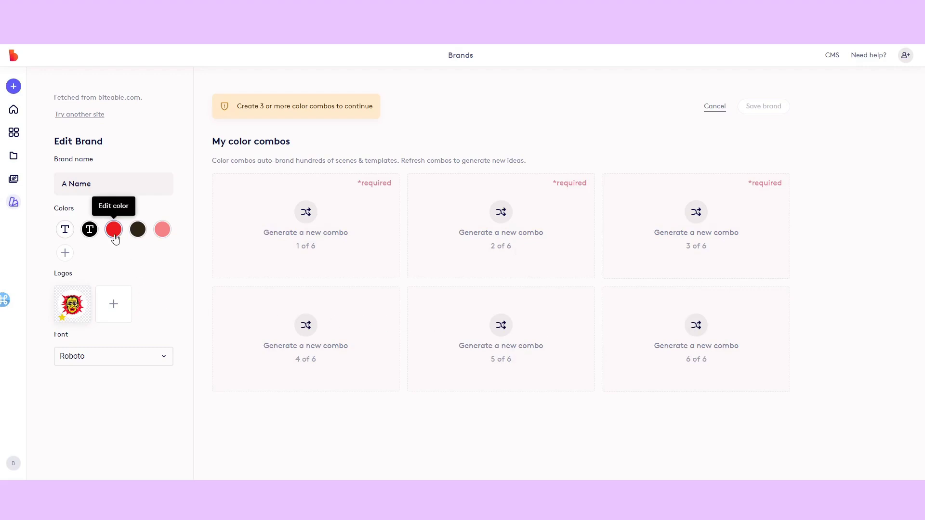
- Delete the pink brand colour, then pick a replacement shade from the online image colour picker
{"action": "left_click", "coordinate": [161, 230]}
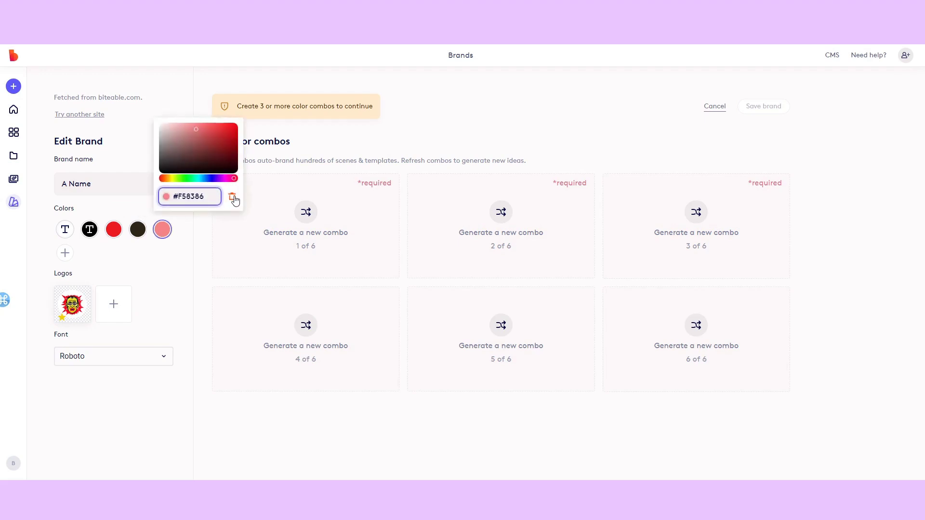
{"action": "left_click", "coordinate": [232, 196]}
{"action": "left_click", "coordinate": [531, 288]}
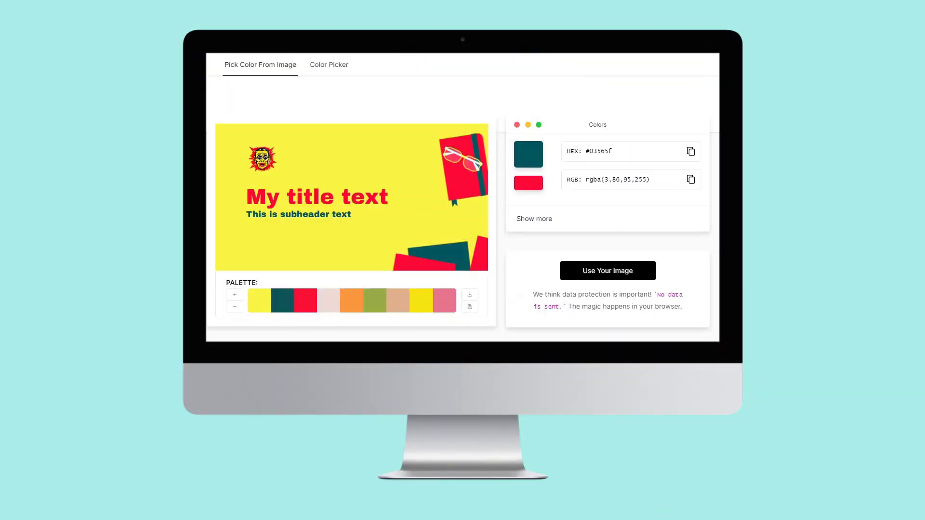
{"action": "left_click", "coordinate": [414, 215]}
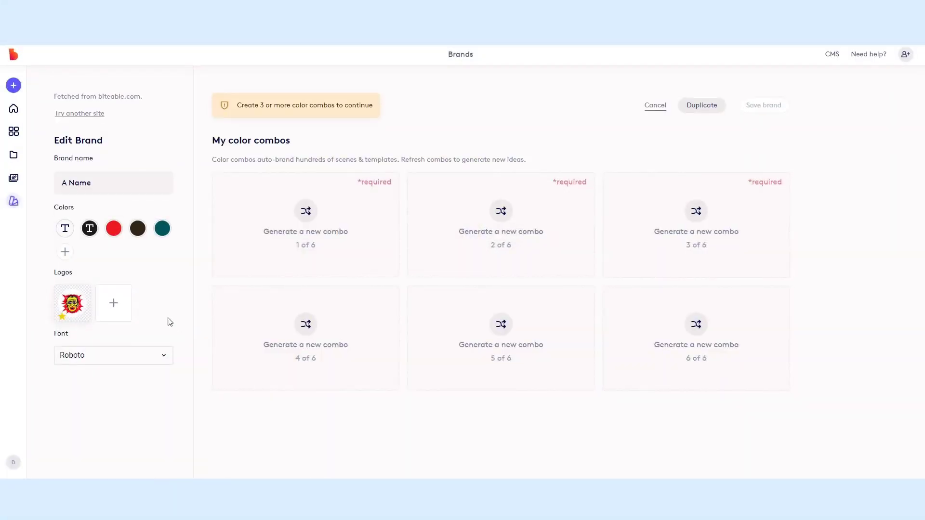
- Add a new brand colour with the pasted yellow hex #FCF33B
{"action": "left_click", "coordinate": [65, 252]}
{"action": "left_click", "coordinate": [88, 217]}
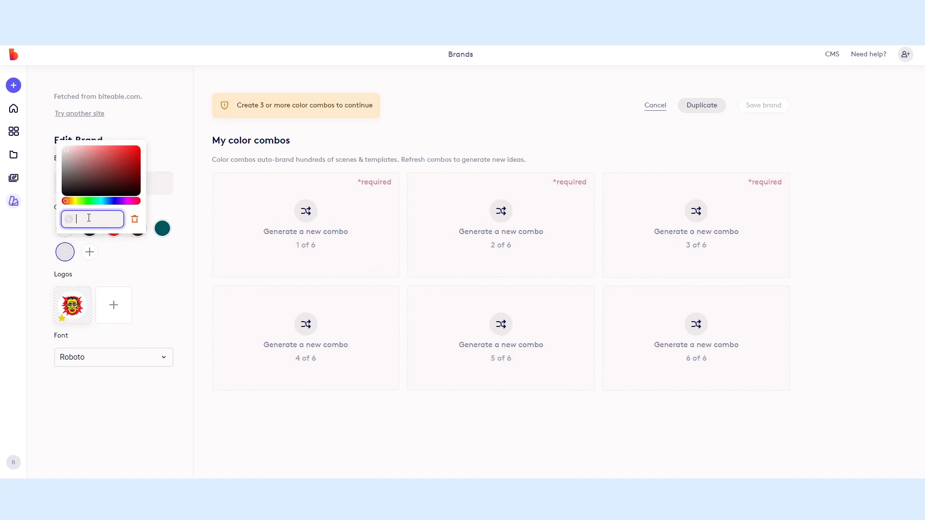
{"action": "key", "text": "ctrl+v"}
{"action": "left_click", "coordinate": [129, 256]}
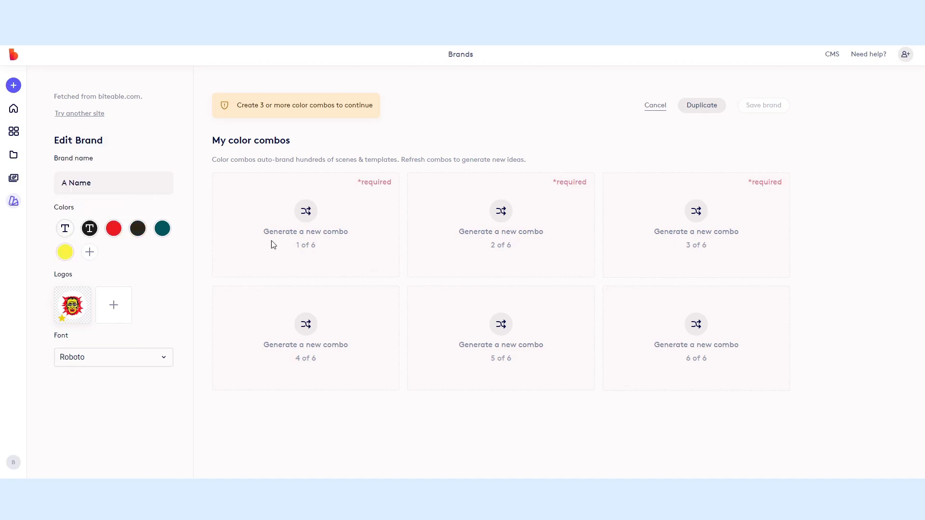
- Generate all six colour combos, reshuffling them to teal, dark brown and red pairings
{"action": "left_click", "coordinate": [306, 211]}
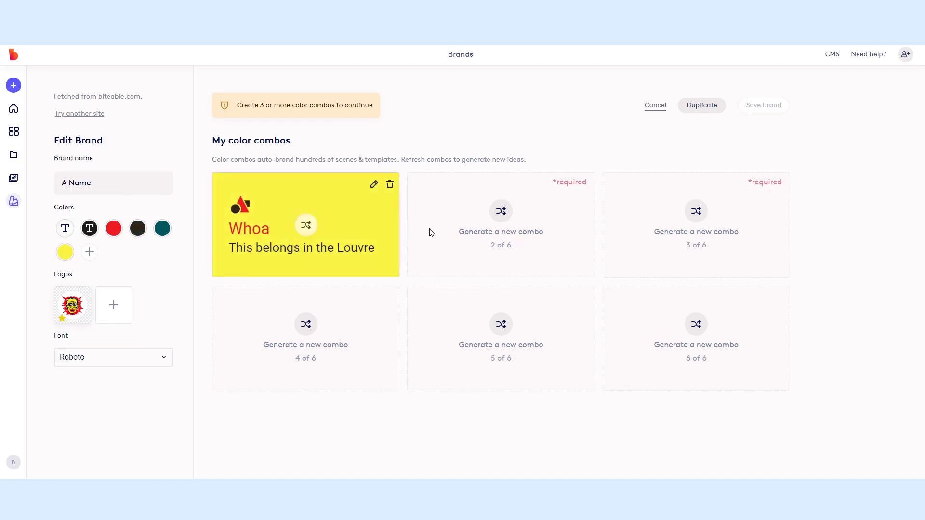
{"action": "left_click", "coordinate": [501, 211]}
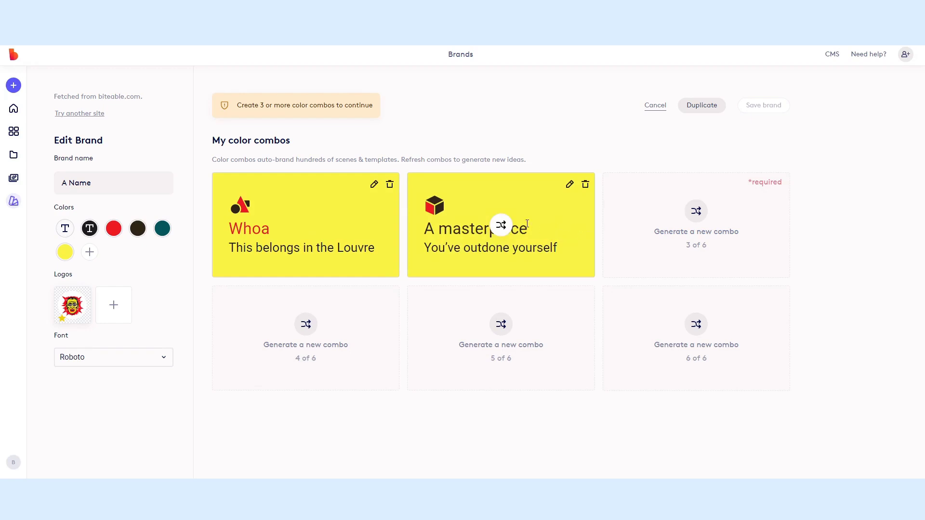
{"action": "left_click", "coordinate": [501, 225]}
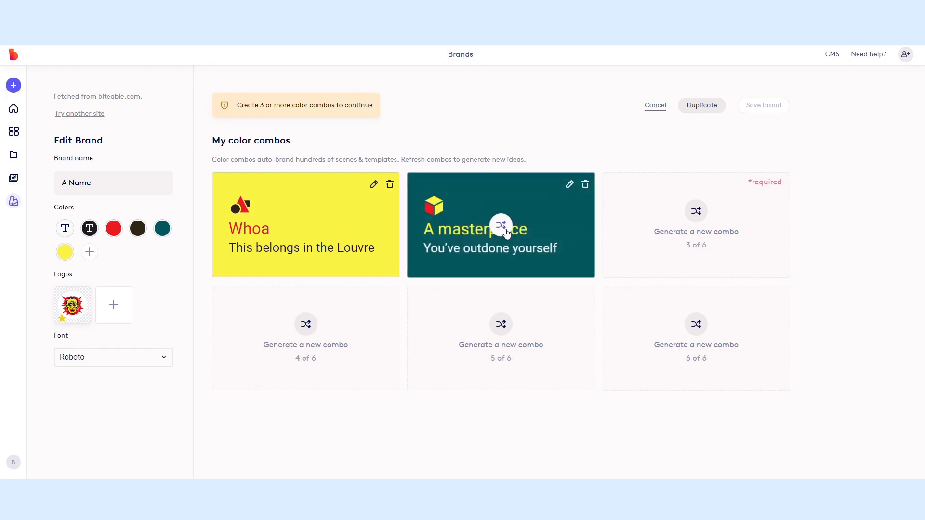
{"action": "left_click", "coordinate": [696, 212]}
{"action": "left_click", "coordinate": [692, 230]}
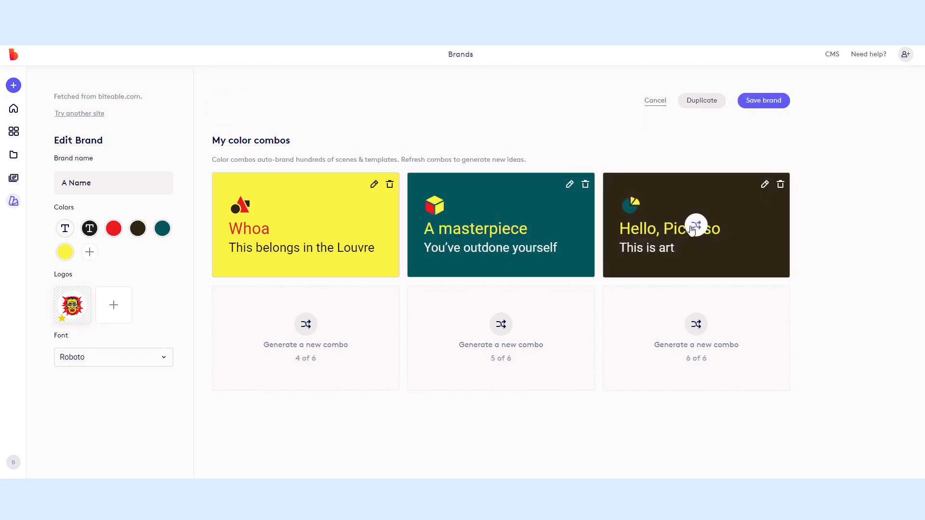
{"action": "left_click", "coordinate": [306, 324]}
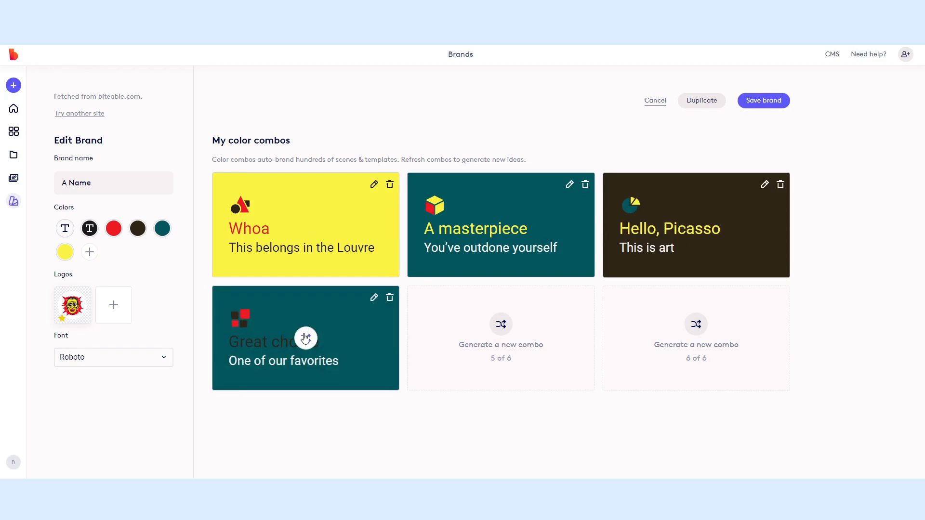
{"action": "left_click", "coordinate": [306, 337]}
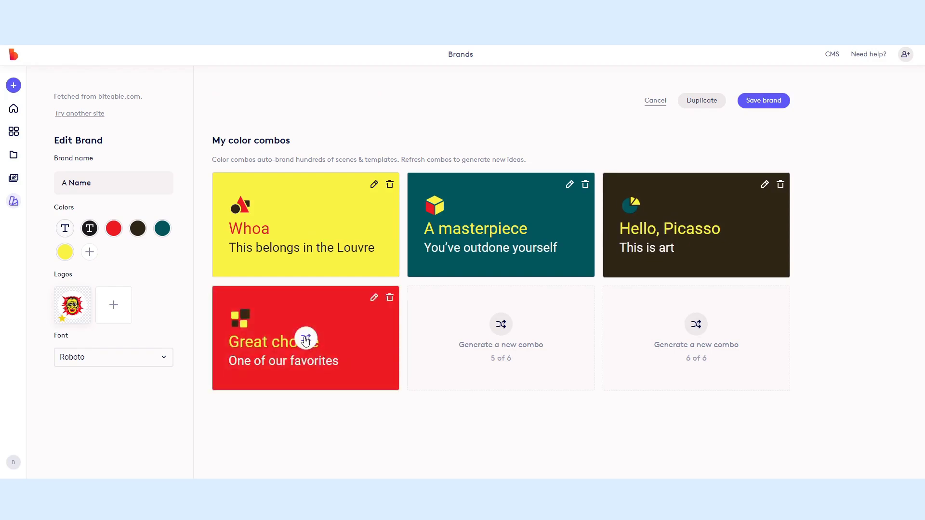
{"action": "left_click", "coordinate": [501, 324]}
{"action": "left_click", "coordinate": [501, 338]}
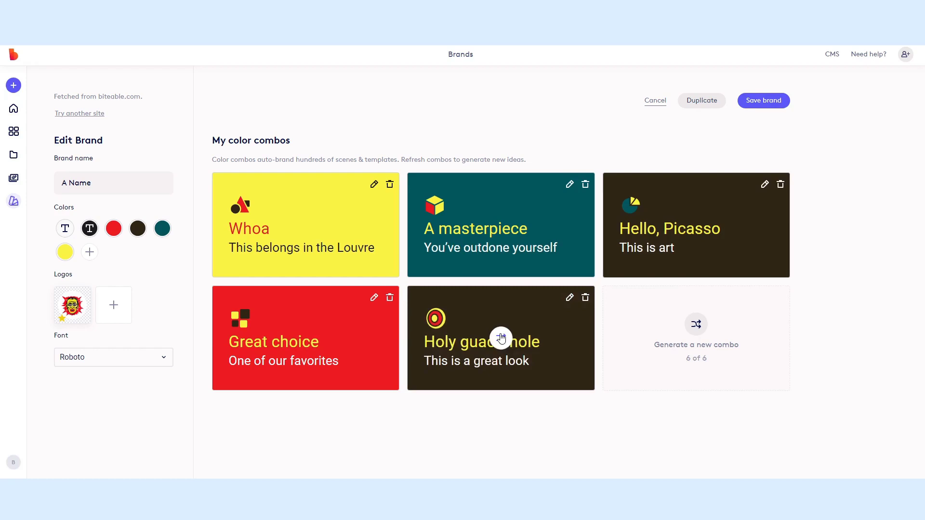
{"action": "left_click", "coordinate": [697, 328]}
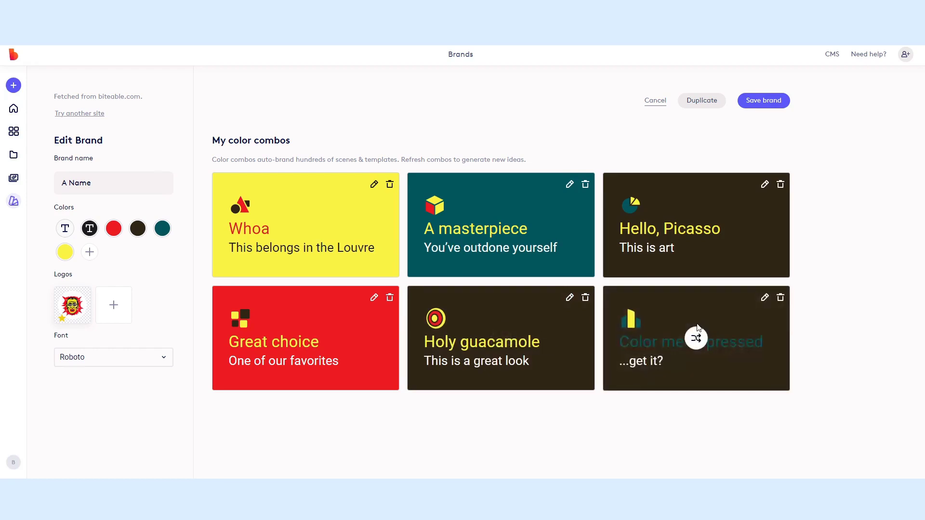
{"action": "left_click", "coordinate": [696, 339]}
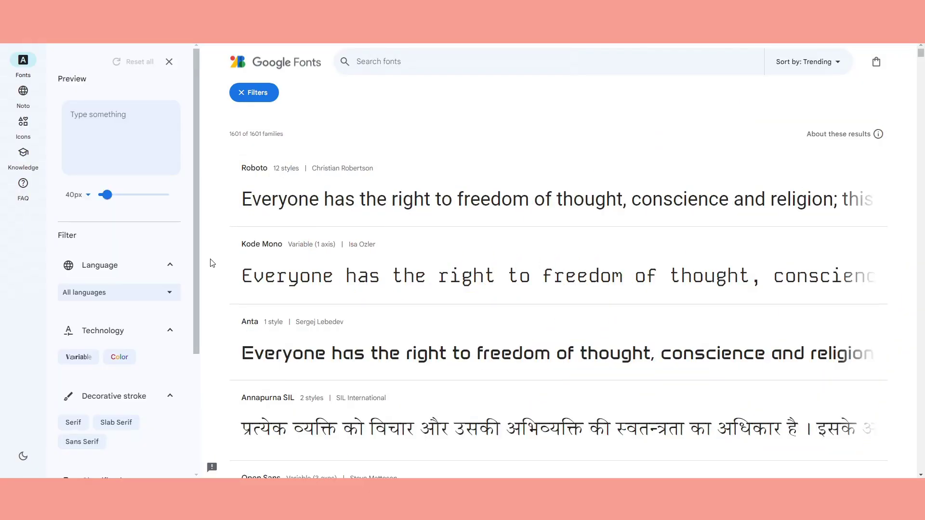
- Scroll through the Google Fonts catalogue to browse typefaces for the brand
{"action": "scroll", "coordinate": [212, 262], "scroll_direction": "down", "scroll_amount": 15}
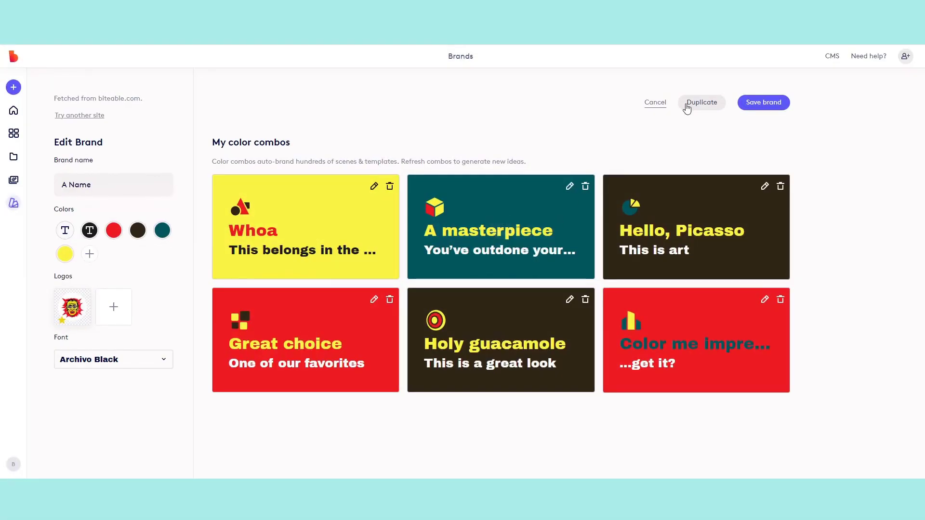
- Save the brand with its Archivo Black font and six colour combos
{"action": "left_click", "coordinate": [748, 104]}
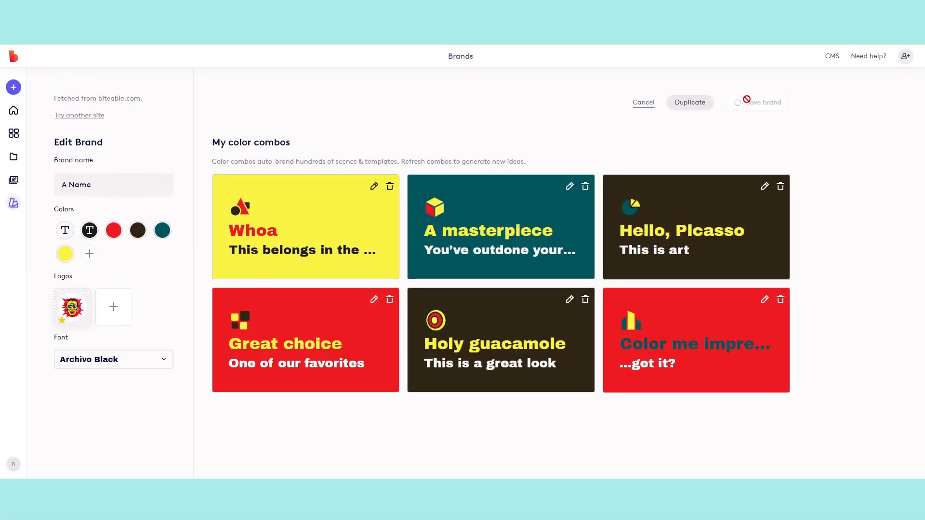